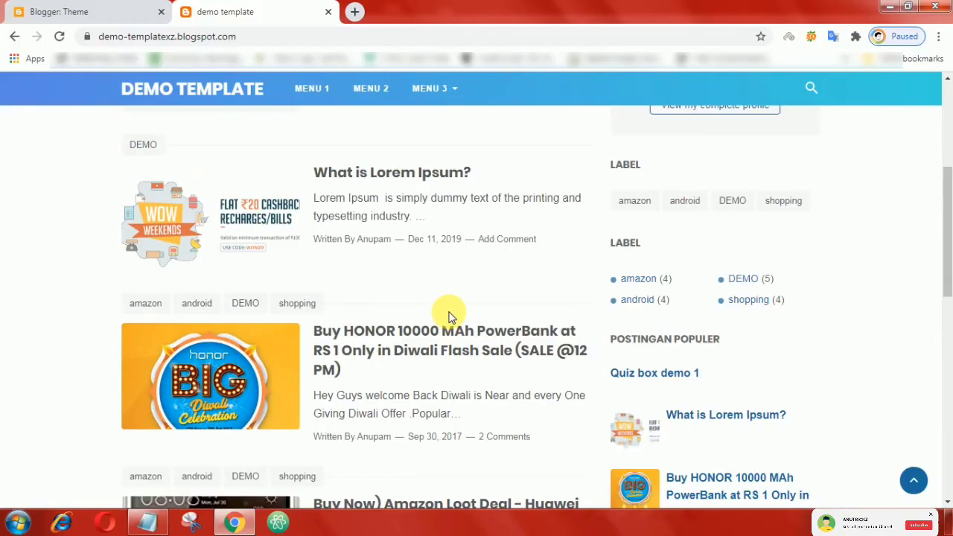
Scroll down and back up through the live blog's post list to review the posts.
scroll(448, 317, down, 6)
scroll(450, 316, up, 4)
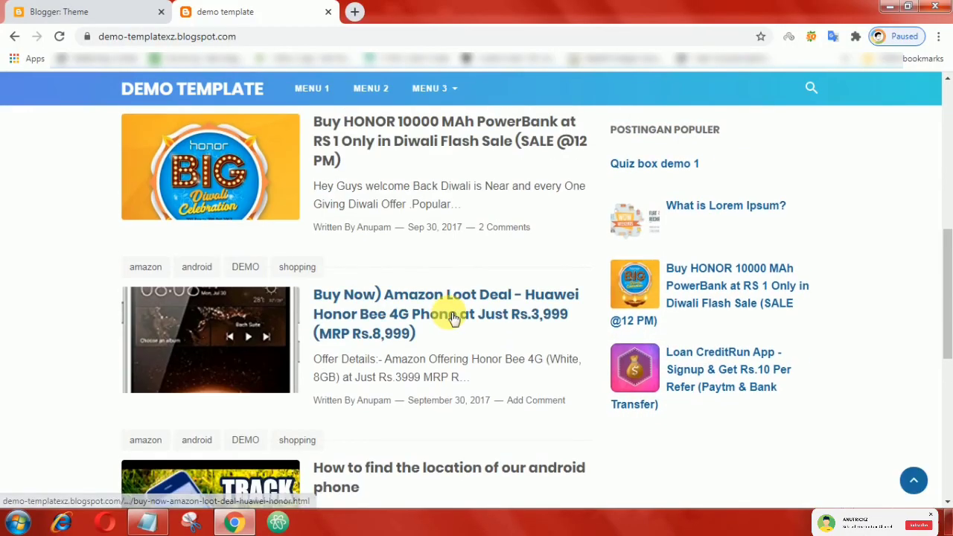
From the Theme dashboard, open Edit HTML from the Customize dropdown.
click(74, 15)
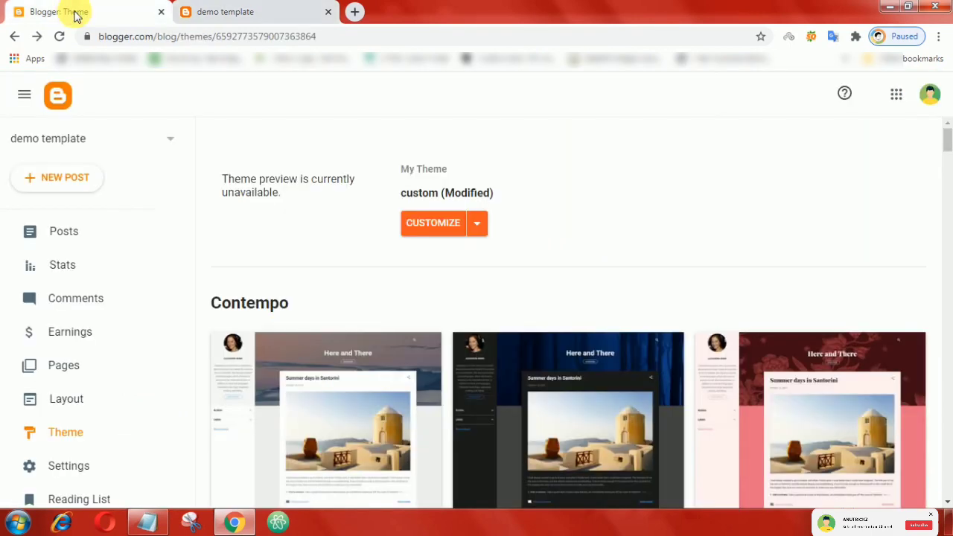
click(477, 225)
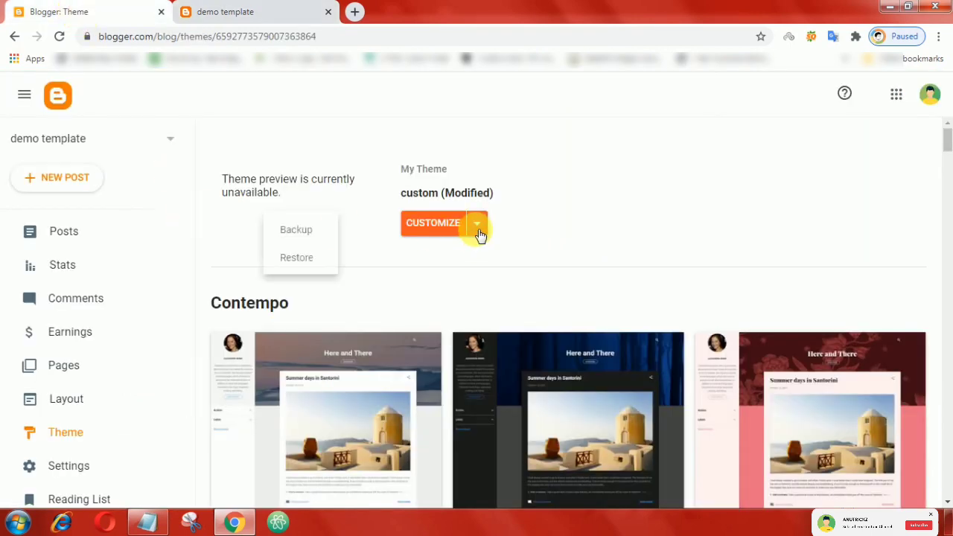
click(353, 334)
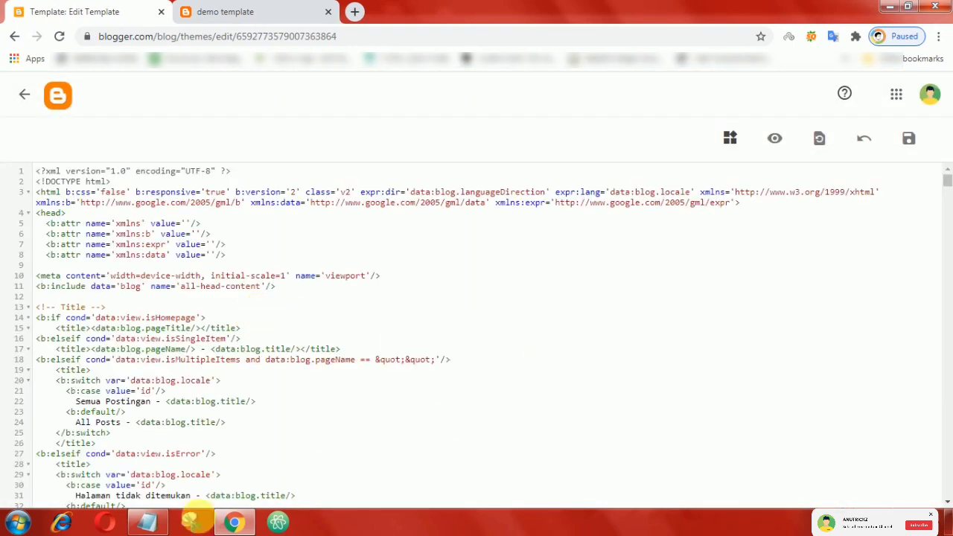
Copy the locker CSS <style> block from the saved Notepad notes.
click(158, 521)
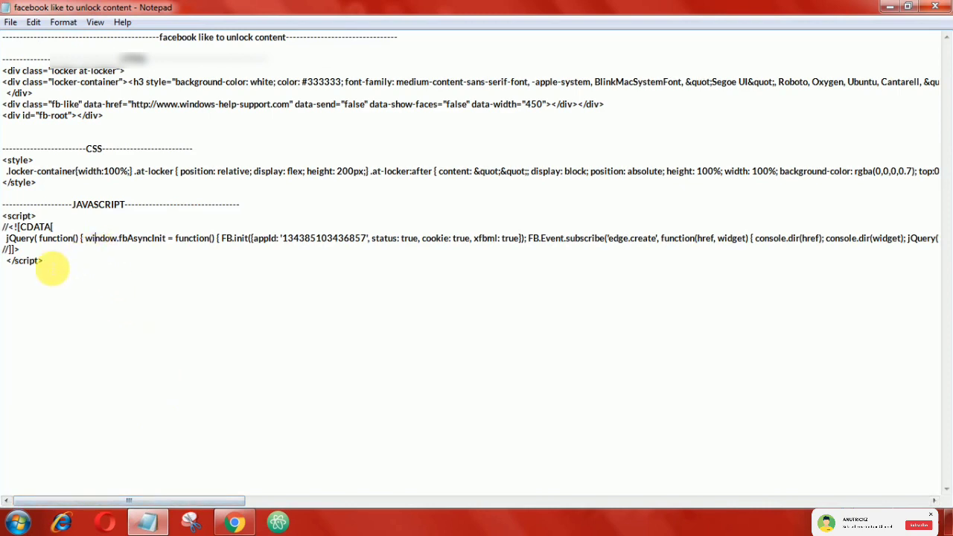
drag(3, 161, 34, 183)
right_click(31, 171)
click(64, 213)
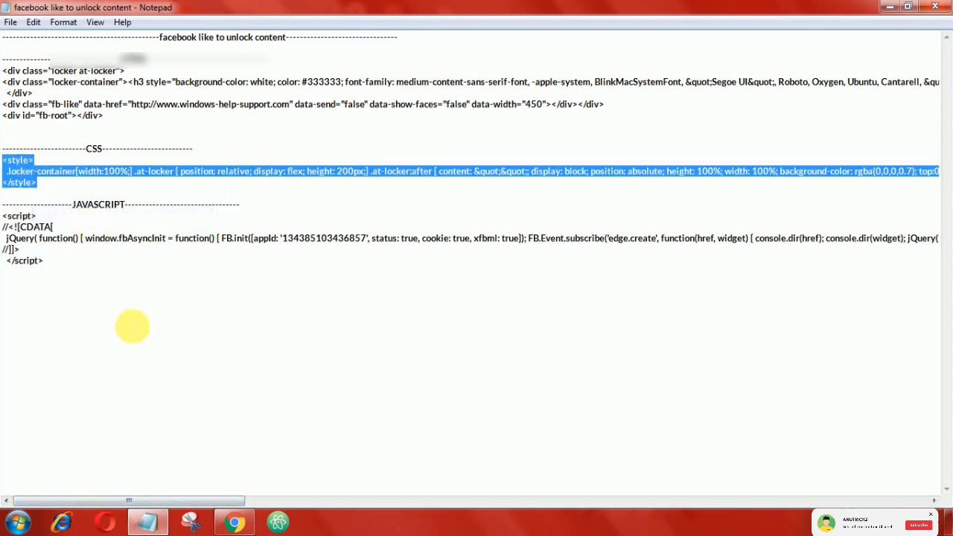
Paste the locker and fb-like CSS block onto the empty line before </head>.
mouse_move(234, 521)
click(202, 391)
scroll(201, 380, down, 18)
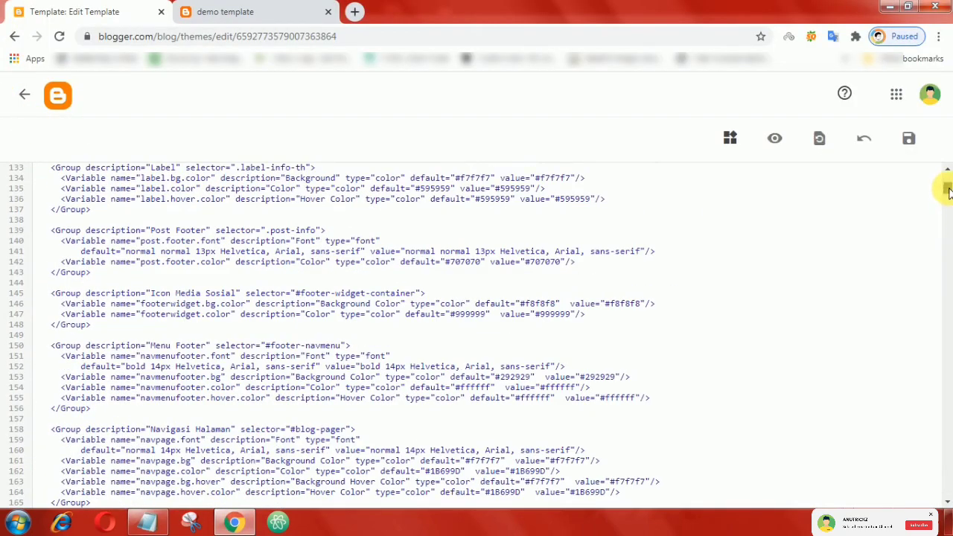
drag(946, 190, 944, 371)
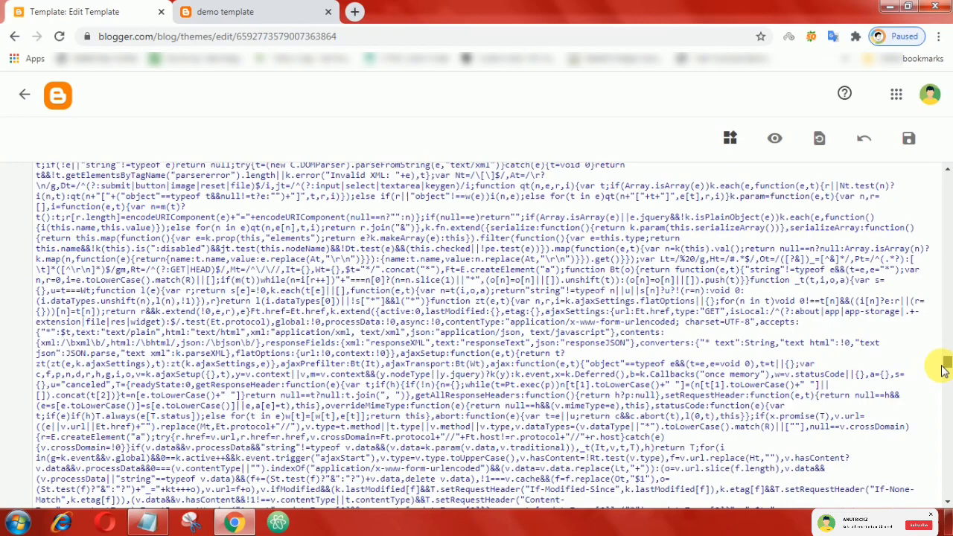
scroll(358, 371, down, 10)
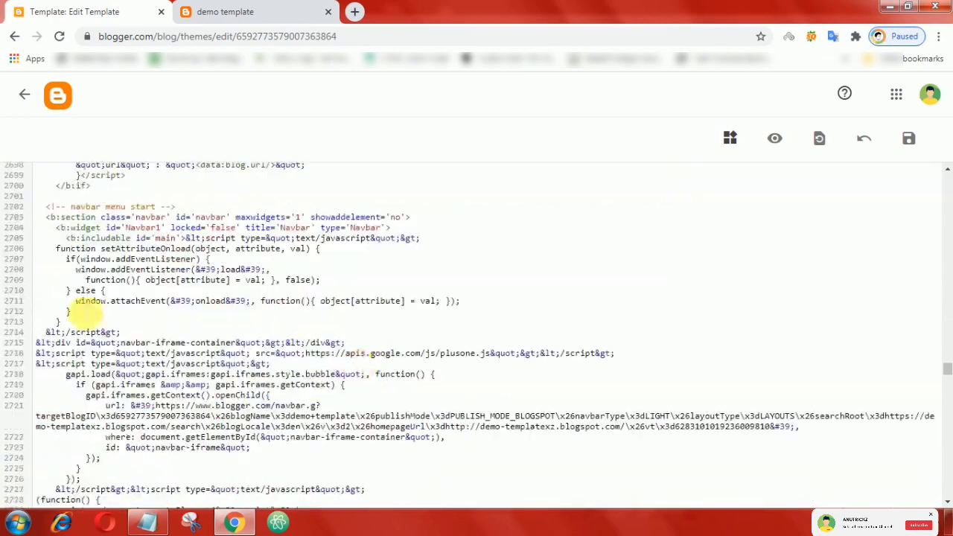
scroll(45, 297, up, 3)
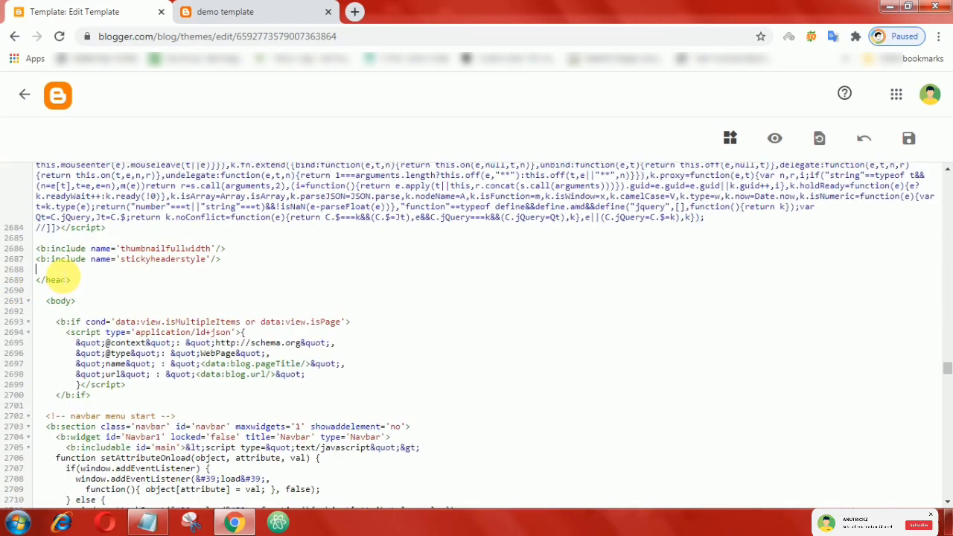
right_click(52, 270)
click(89, 355)
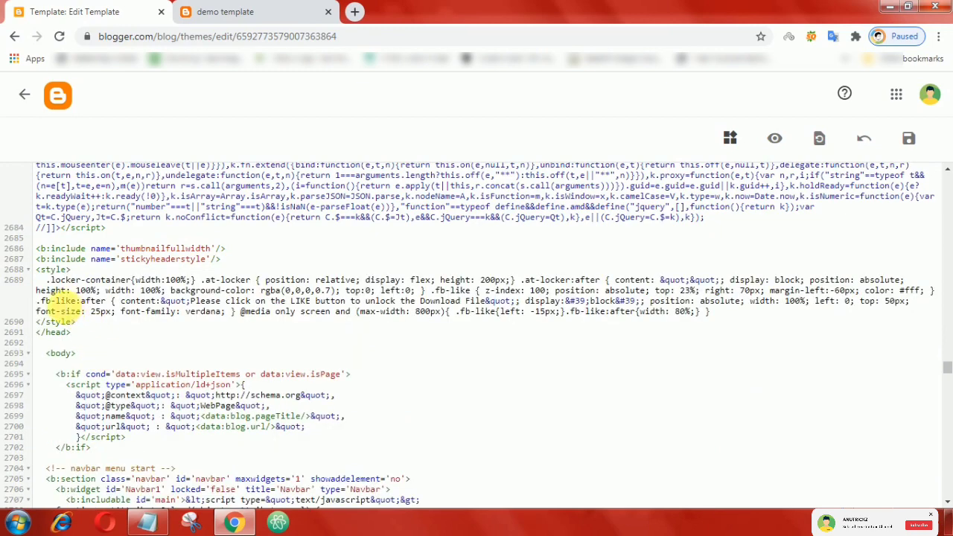
Check the pasted CSS line in the template code, leaving it unchanged.
click(121, 311)
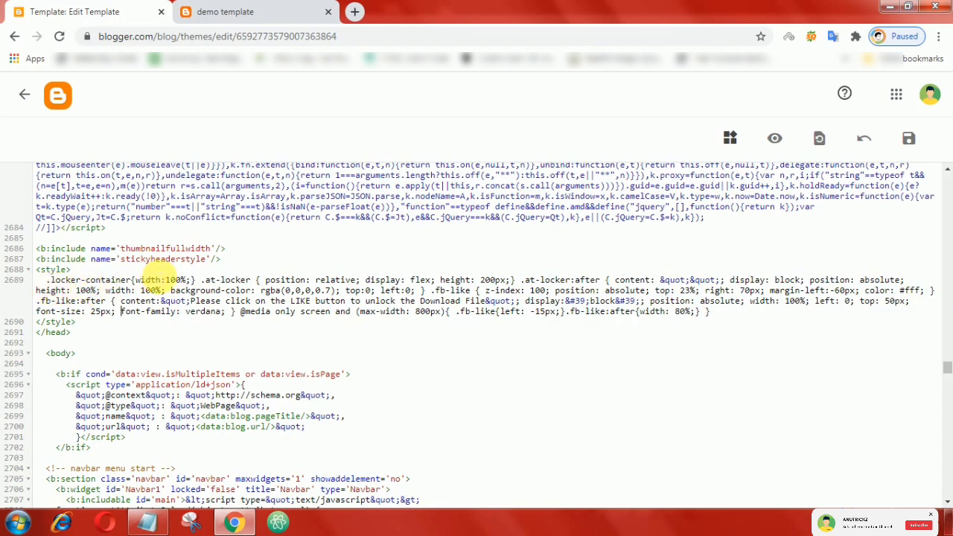
drag(47, 281, 734, 315)
right_click(111, 292)
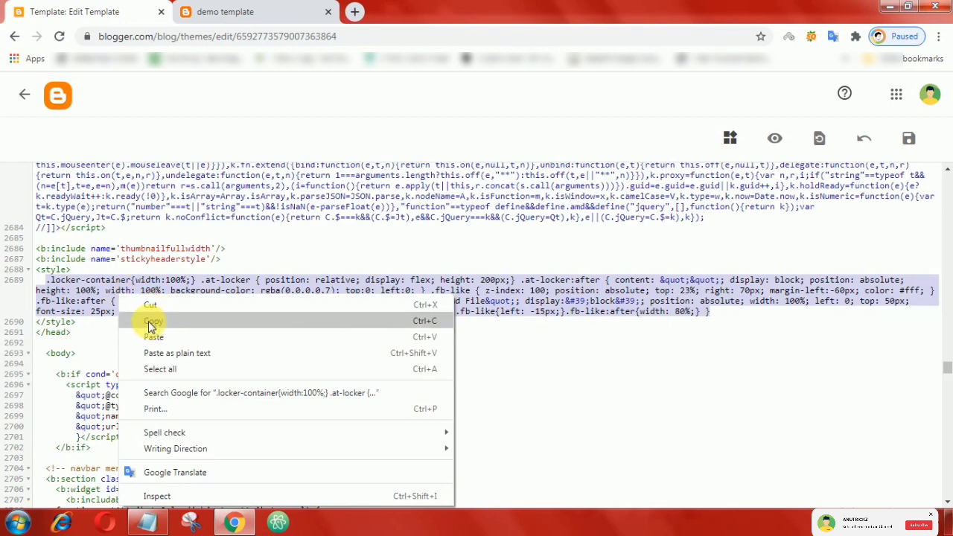
click(93, 305)
click(74, 288)
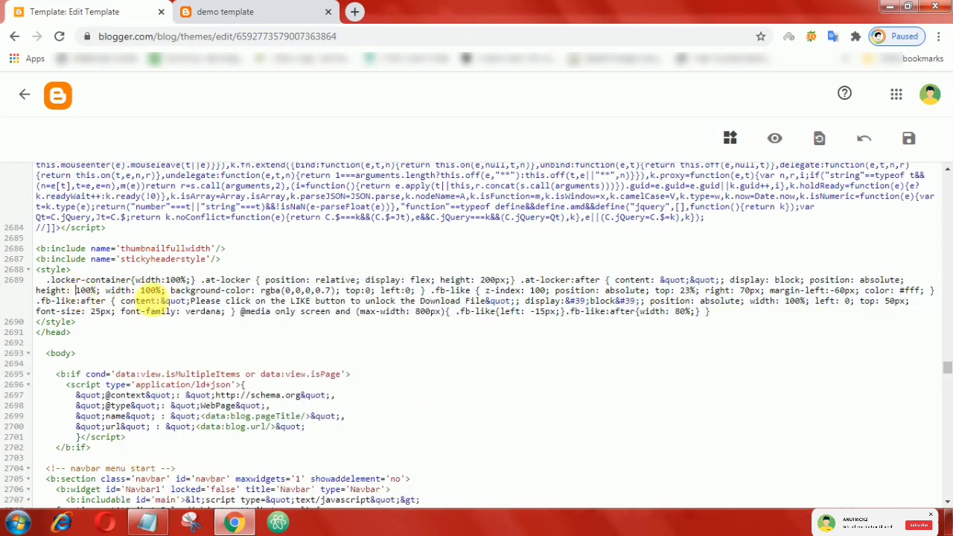
scroll(372, 298, up, 4)
drag(947, 372, 915, 225)
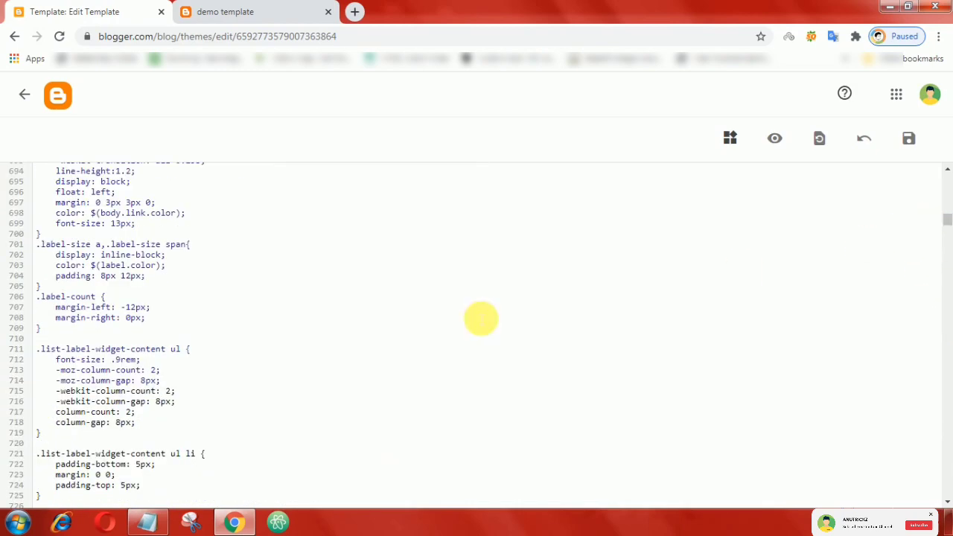
scroll(228, 313, up, 12)
scroll(228, 313, up, 9)
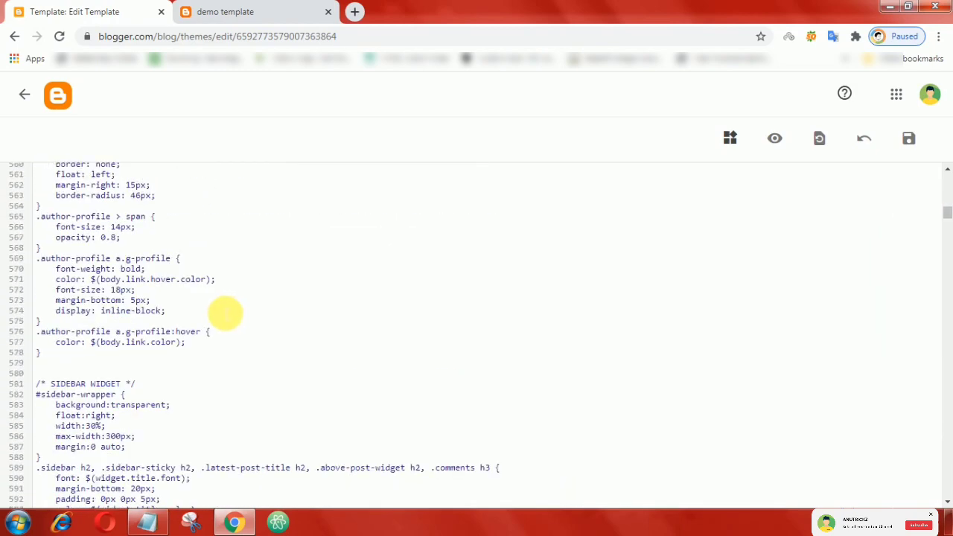
scroll(83, 370, down, 2)
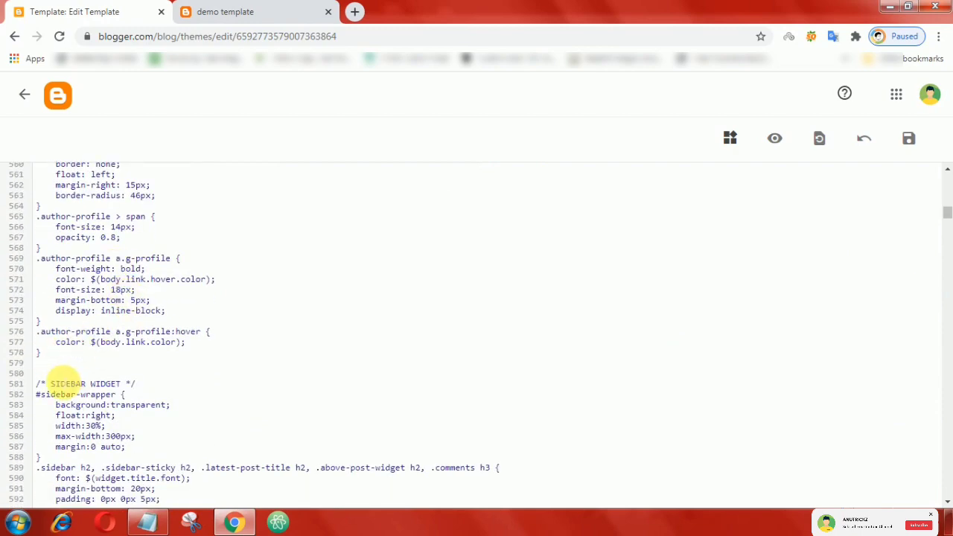
scroll(261, 368, down, 7)
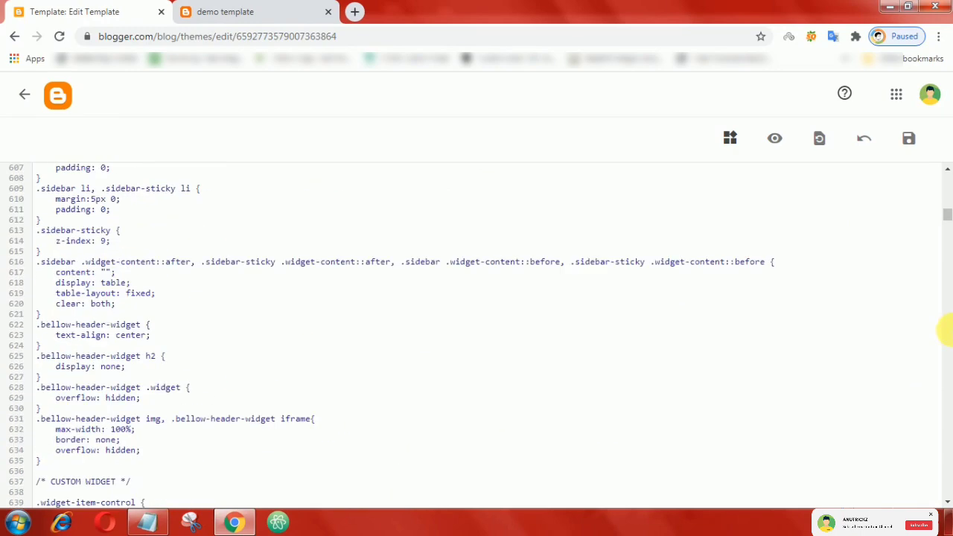
scroll(223, 376, down, 5)
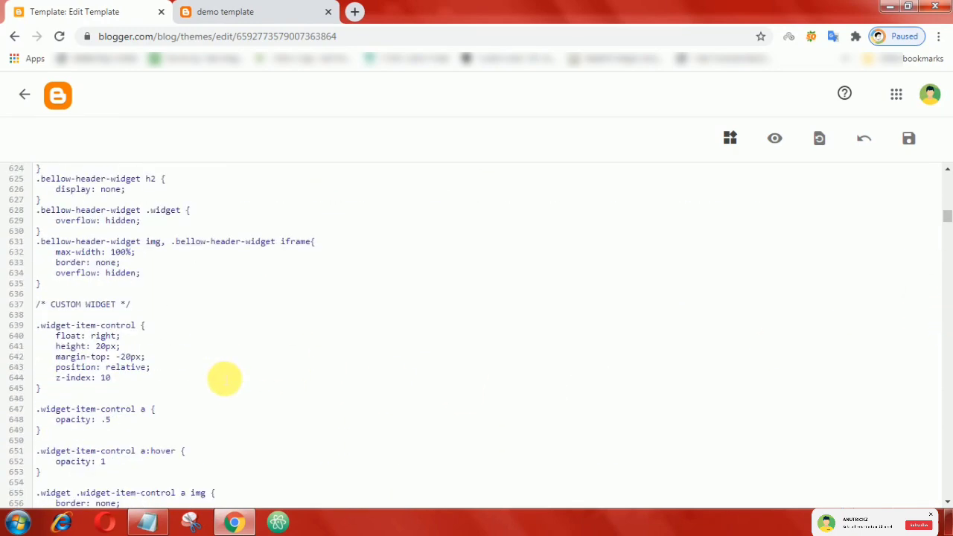
Copy the whole JavaScript <script> block from the Notepad notes.
click(147, 521)
click(173, 374)
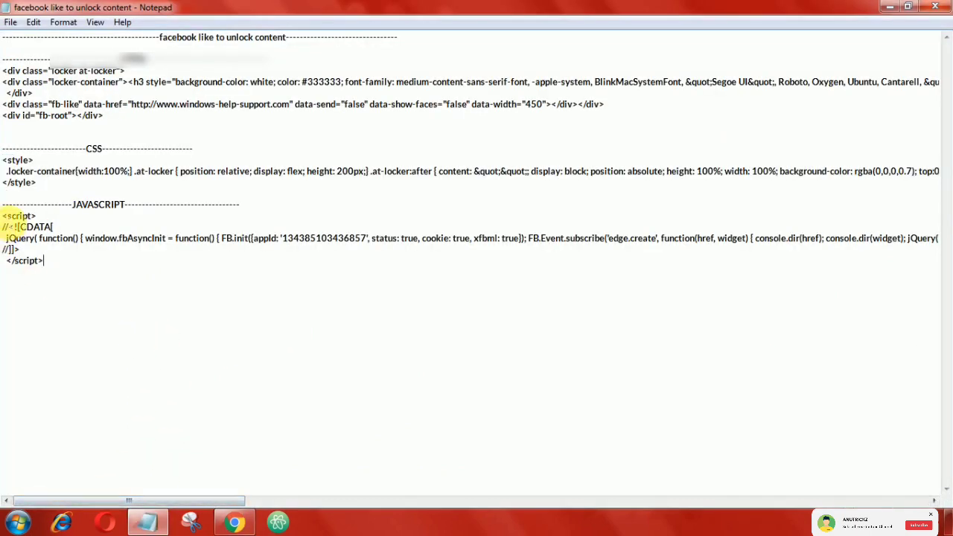
drag(8, 218, 76, 264)
right_click(20, 233)
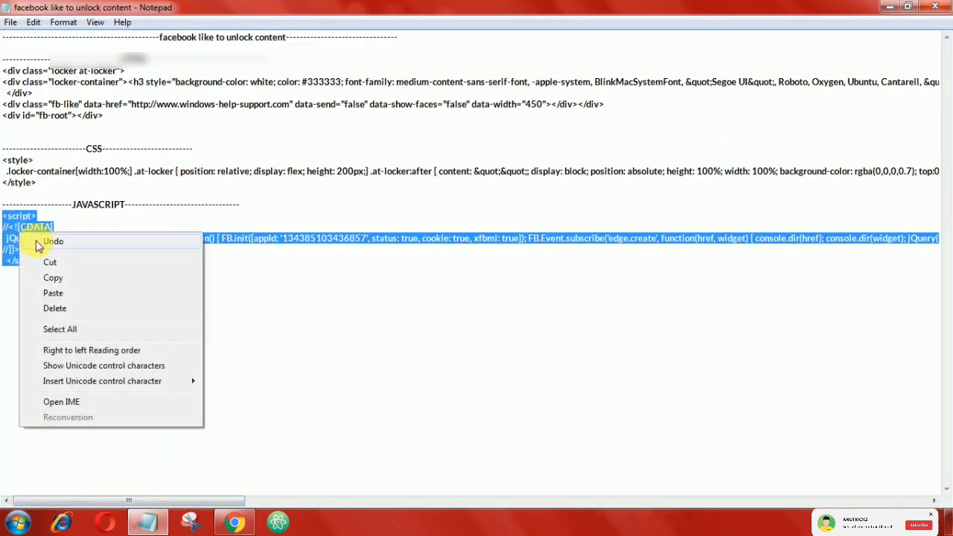
click(66, 278)
Paste the Facebook SDK script onto the empty line just before </body> at the template's end.
click(237, 520)
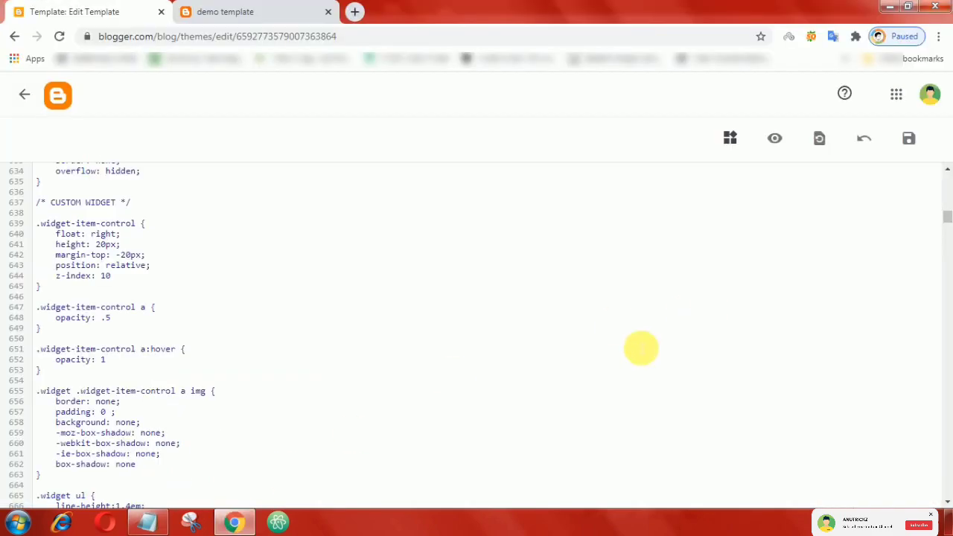
drag(947, 217, 934, 514)
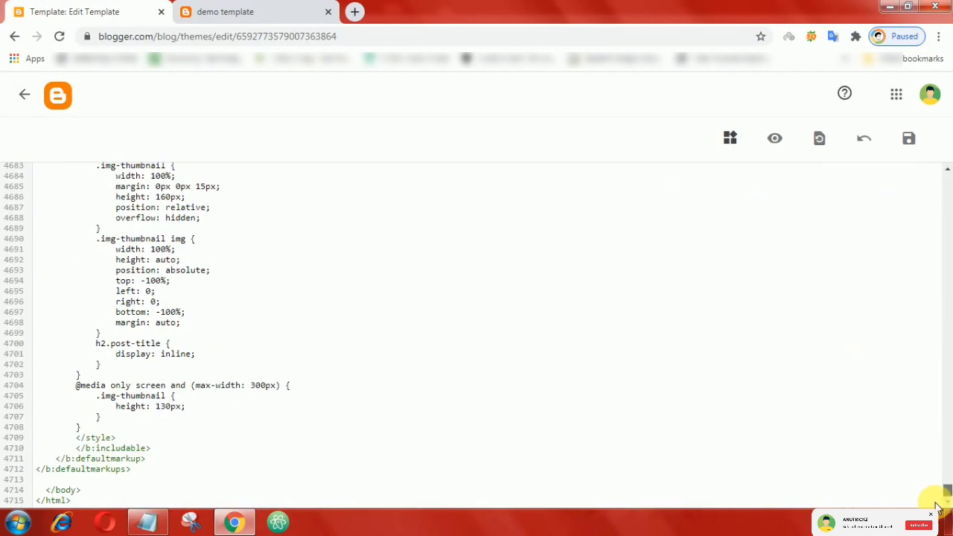
right_click(80, 487)
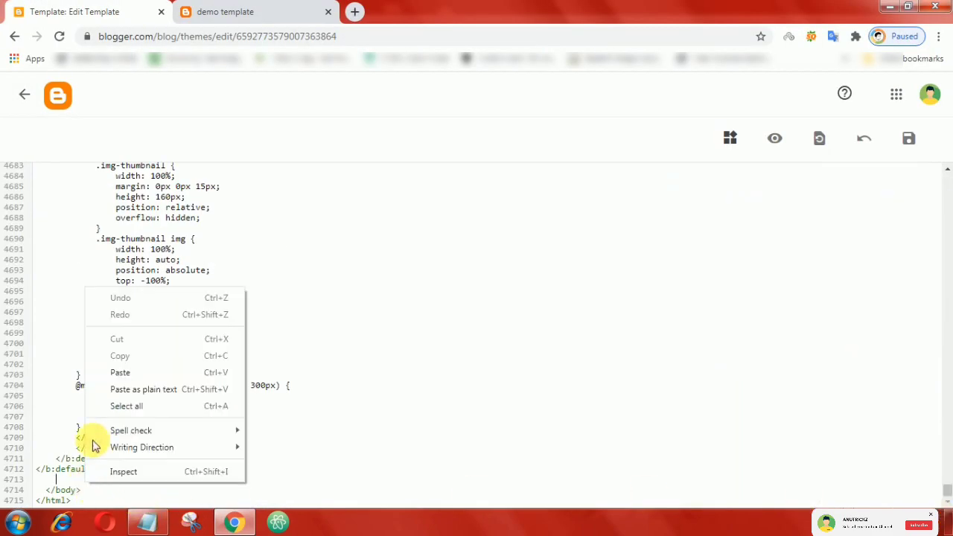
click(121, 372)
scroll(223, 414, down, 1)
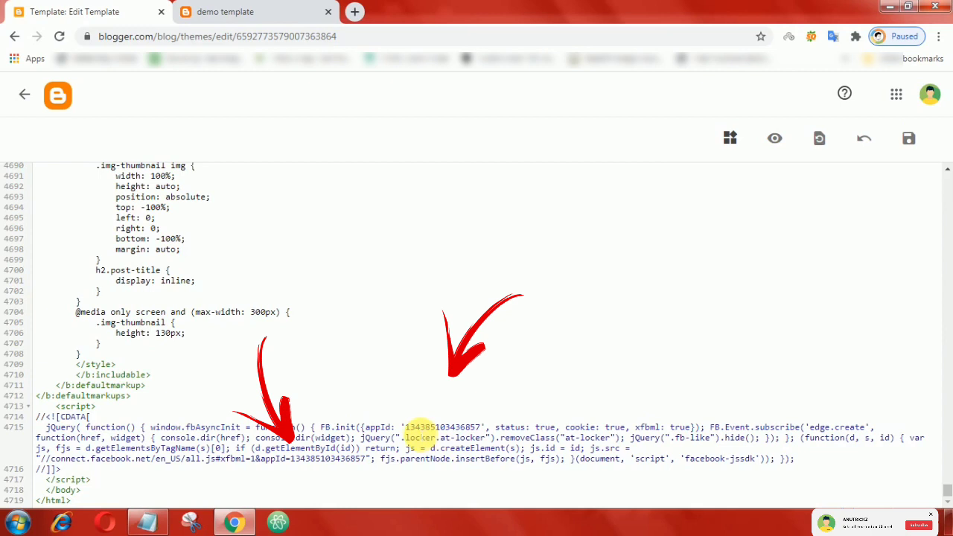
drag(406, 427, 467, 427)
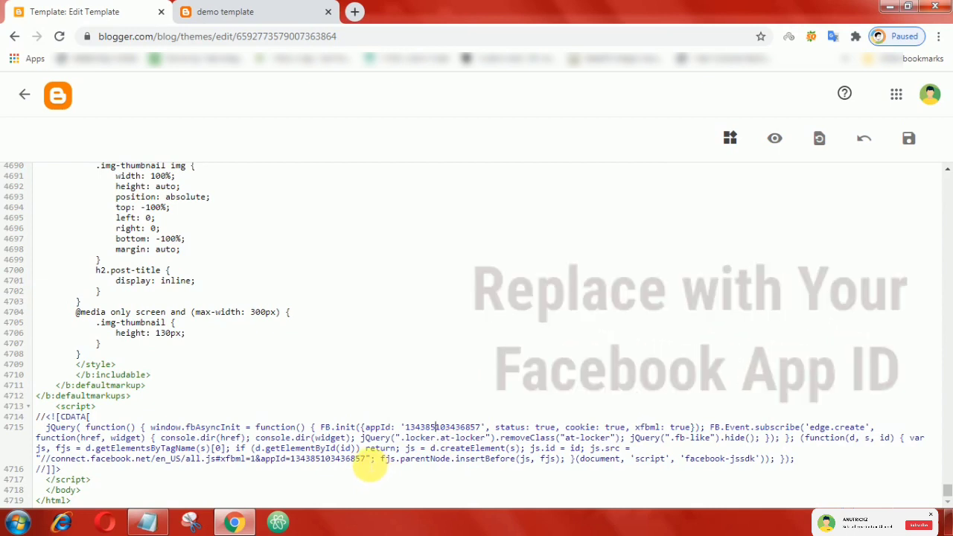
drag(366, 462, 306, 463)
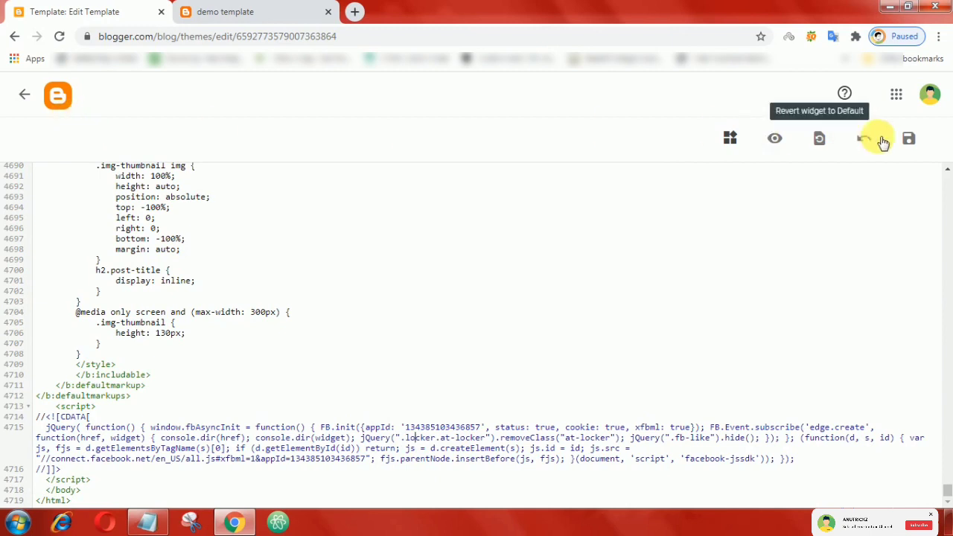
Save the edited template, then open Posts and scroll to the What is Lorem Ipsum? post.
click(906, 140)
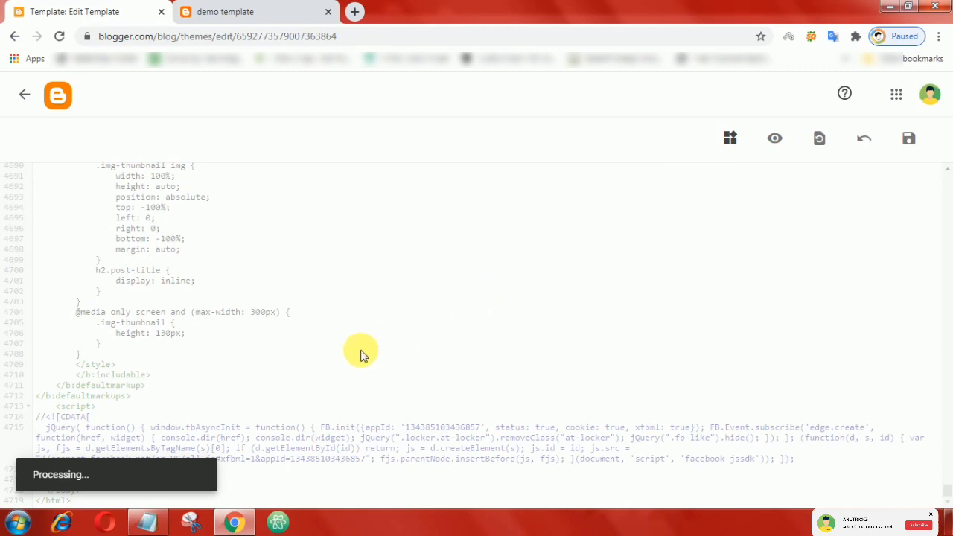
click(26, 95)
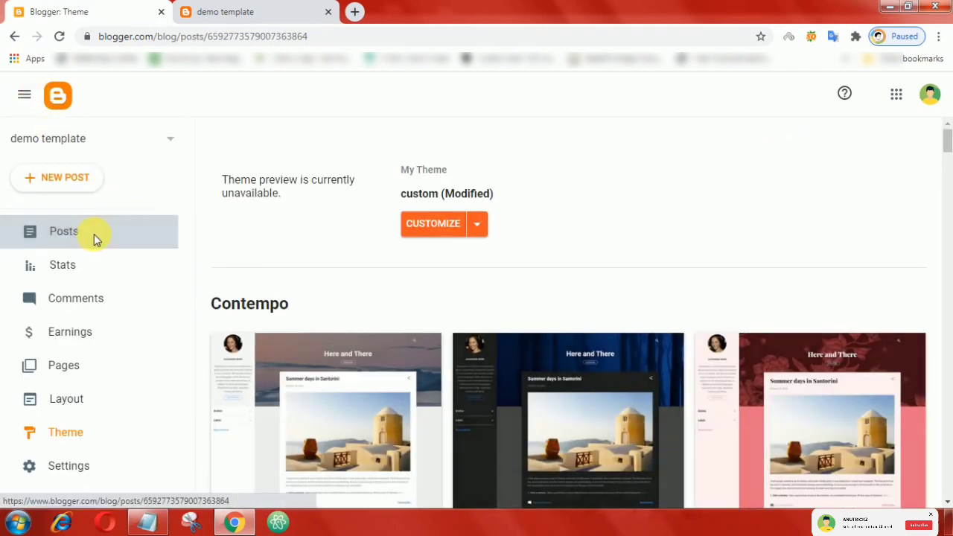
click(94, 234)
scroll(503, 265, down, 3)
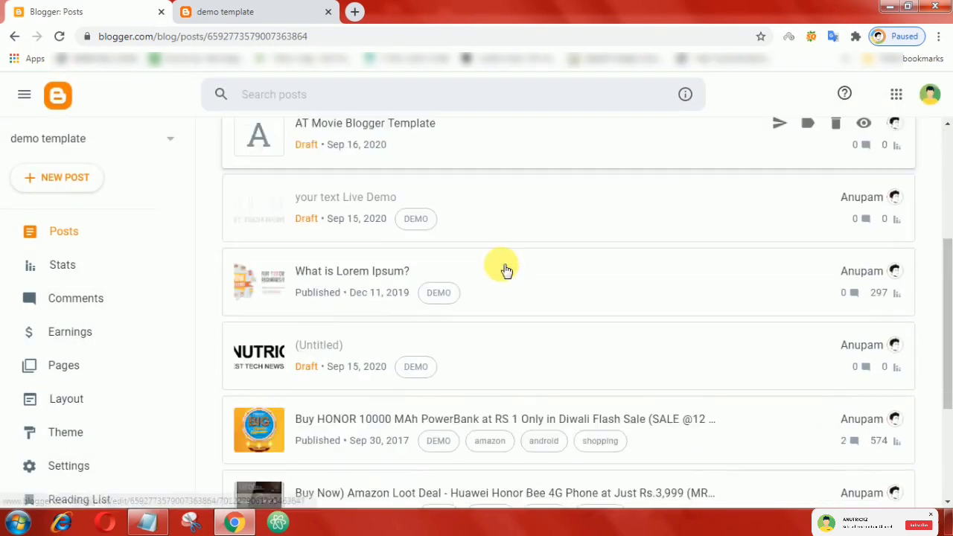
scroll(505, 269, down, 3)
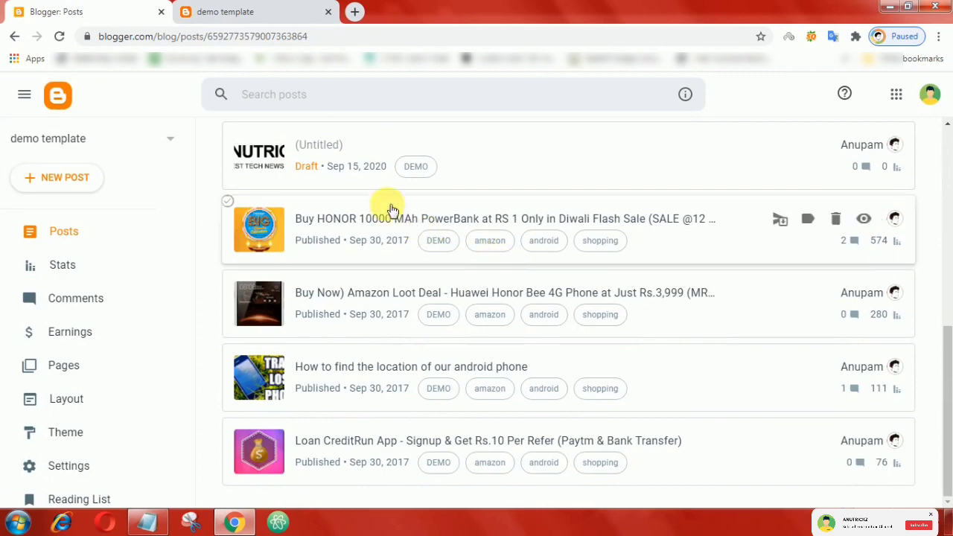
scroll(389, 251, up, 1)
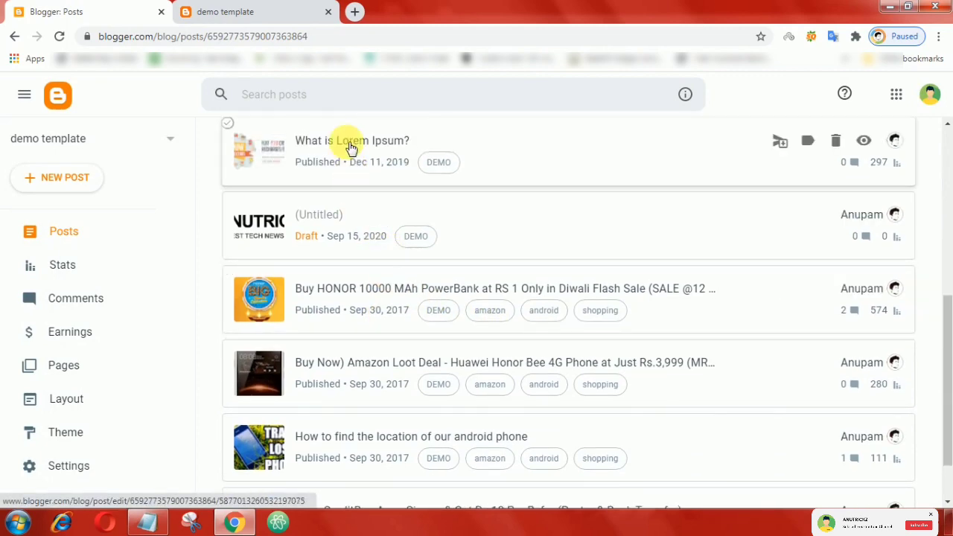
Open the What is Lorem Ipsum? post and switch its editor to HTML view.
click(347, 143)
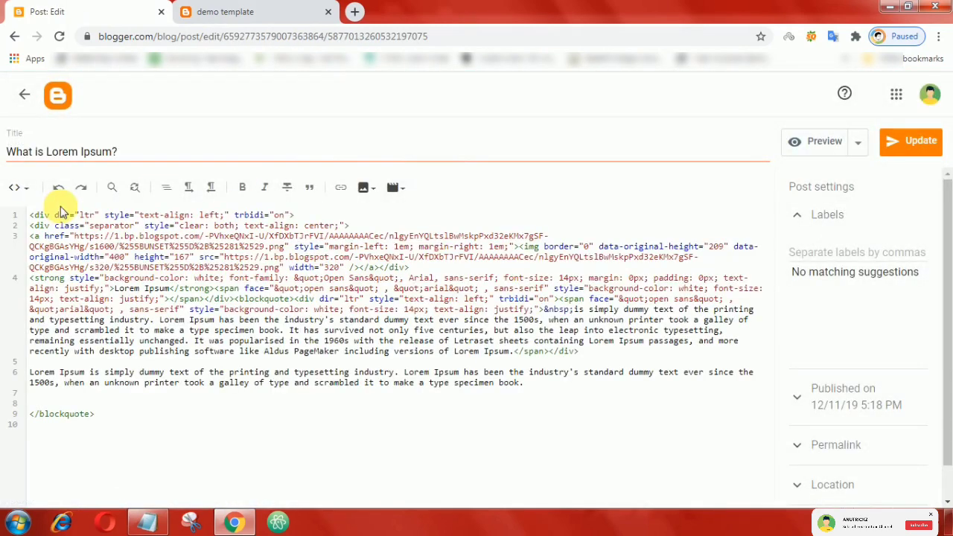
click(22, 188)
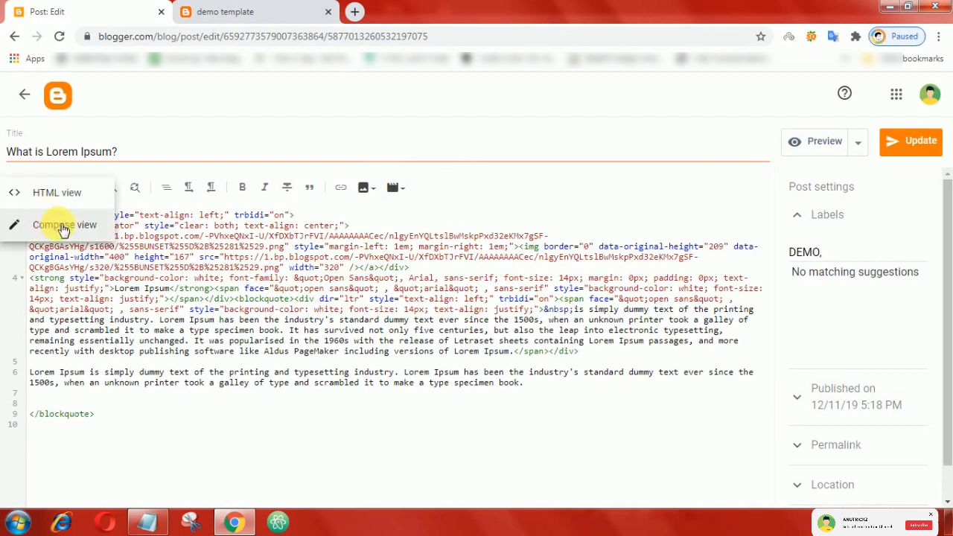
click(59, 200)
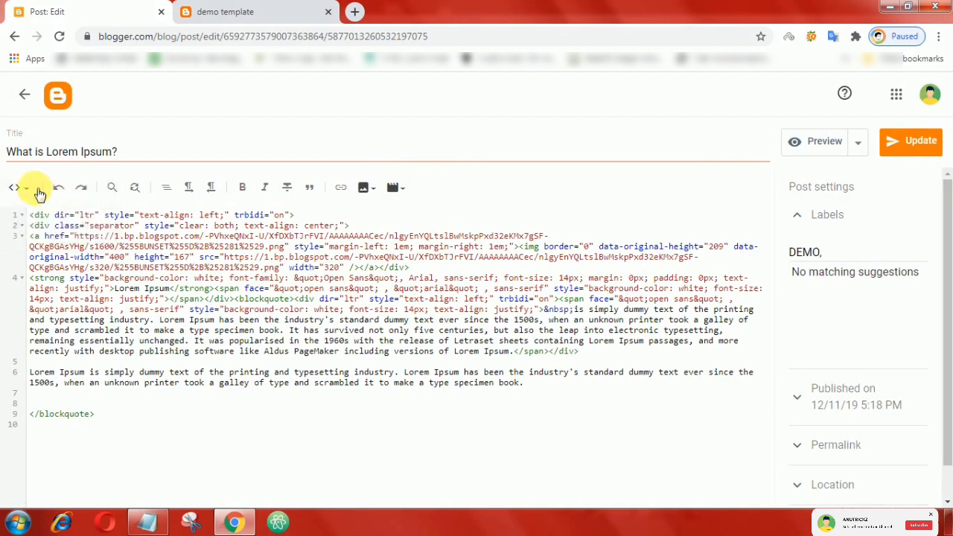
click(34, 192)
click(27, 134)
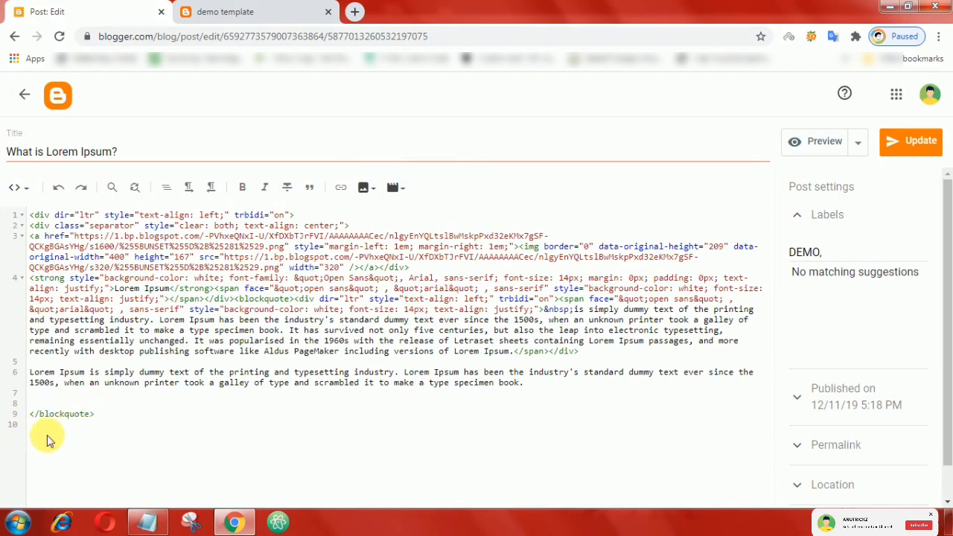
Copy the locker and Facebook like HTML div lines from the Notepad notes.
click(148, 521)
click(128, 352)
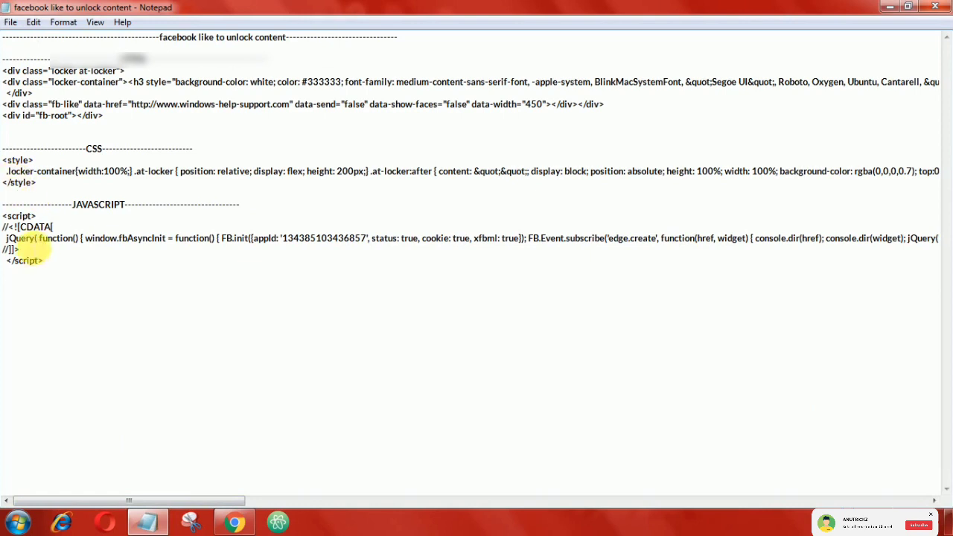
drag(6, 71, 122, 124)
right_click(61, 92)
click(106, 134)
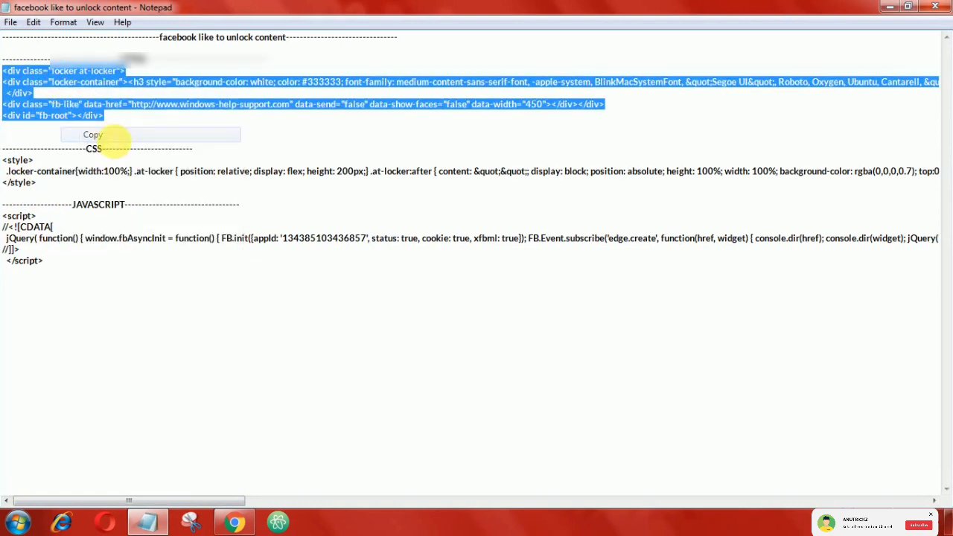
Paste the locker HTML block just below </blockquote> in the post source.
click(235, 524)
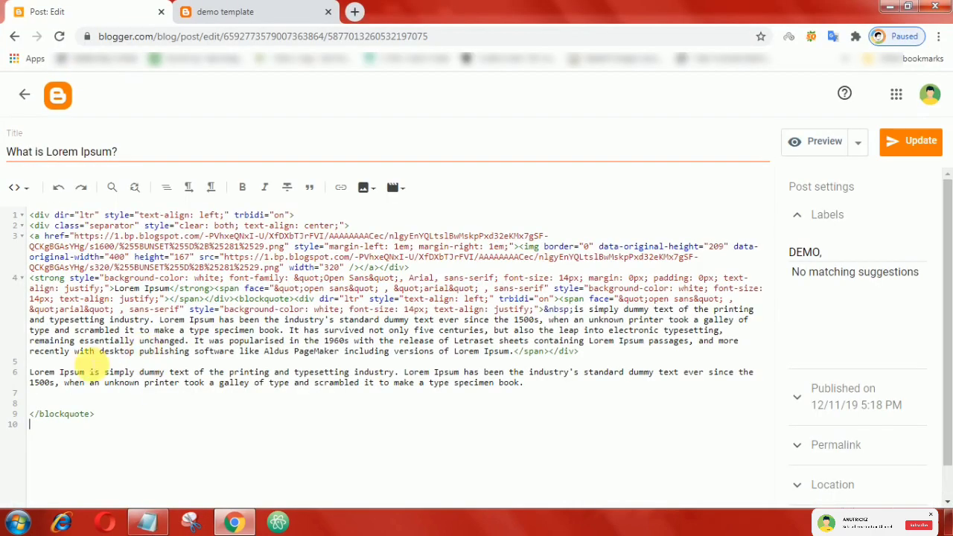
right_click(78, 440)
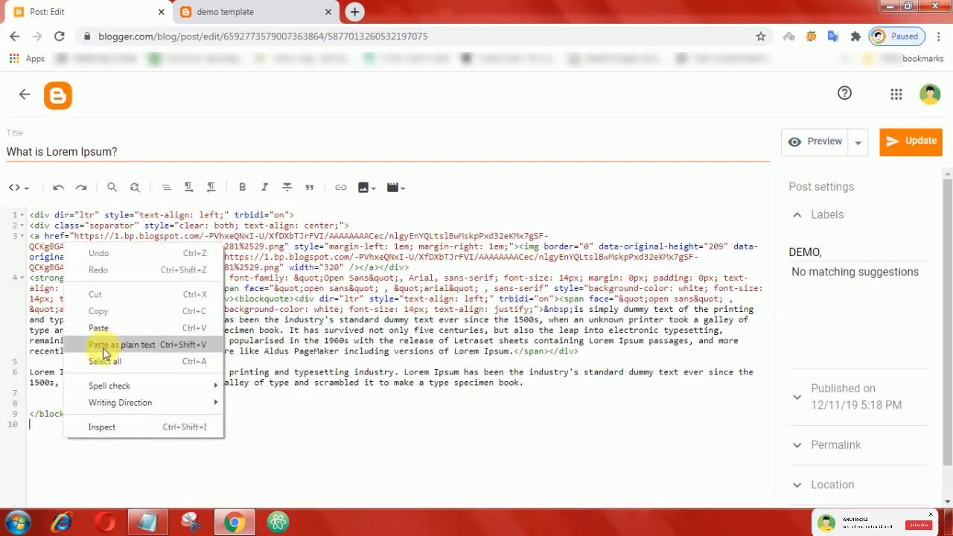
click(100, 317)
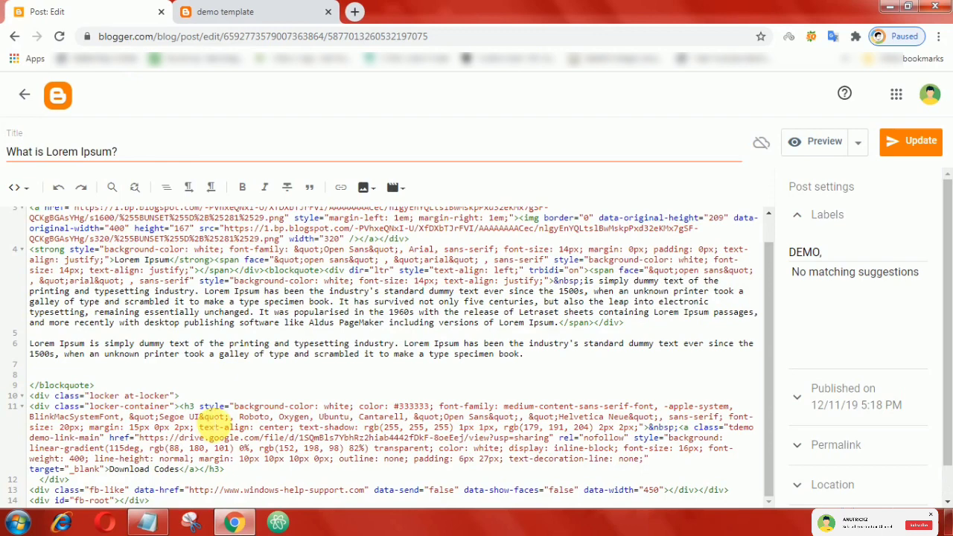
Review the Download Codes heading and link URL, then Update the post.
drag(180, 407, 223, 469)
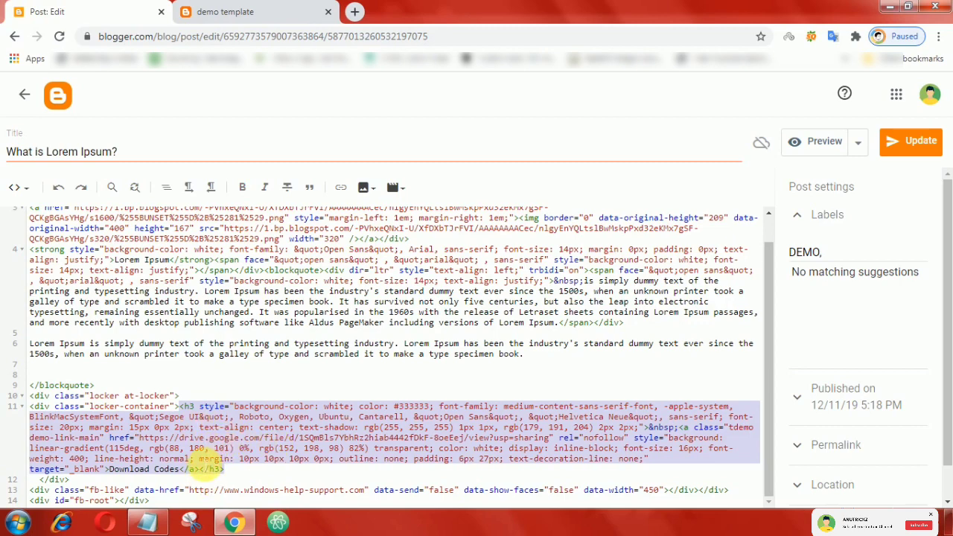
click(206, 448)
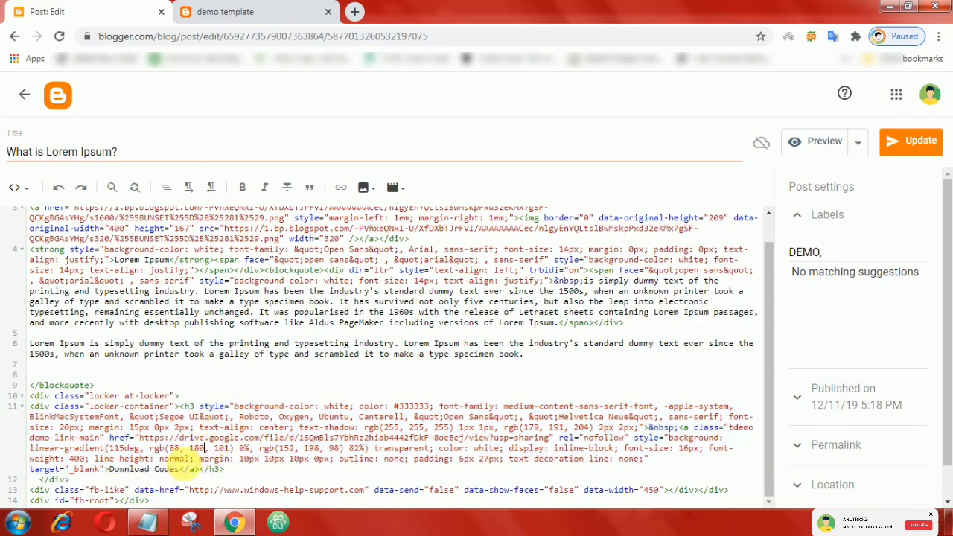
drag(142, 437, 549, 441)
click(505, 449)
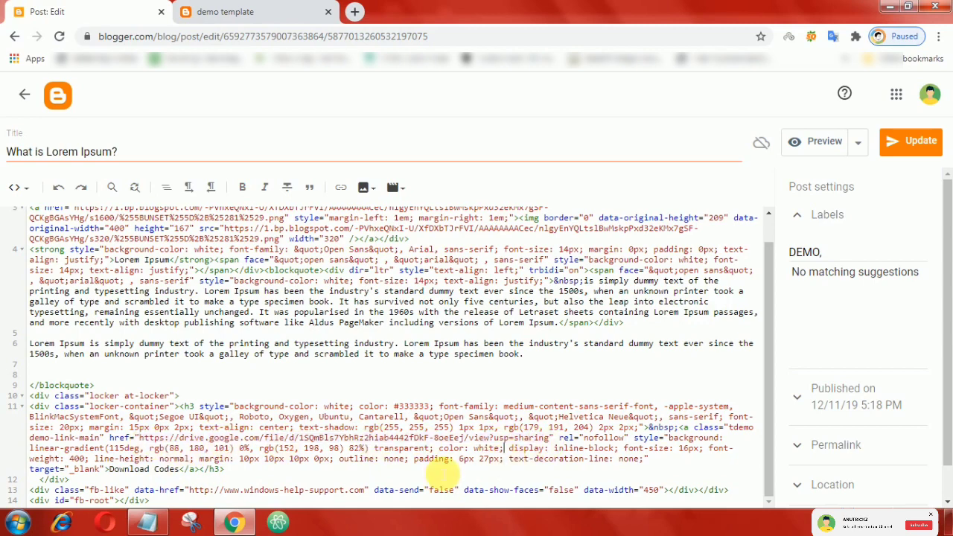
click(913, 154)
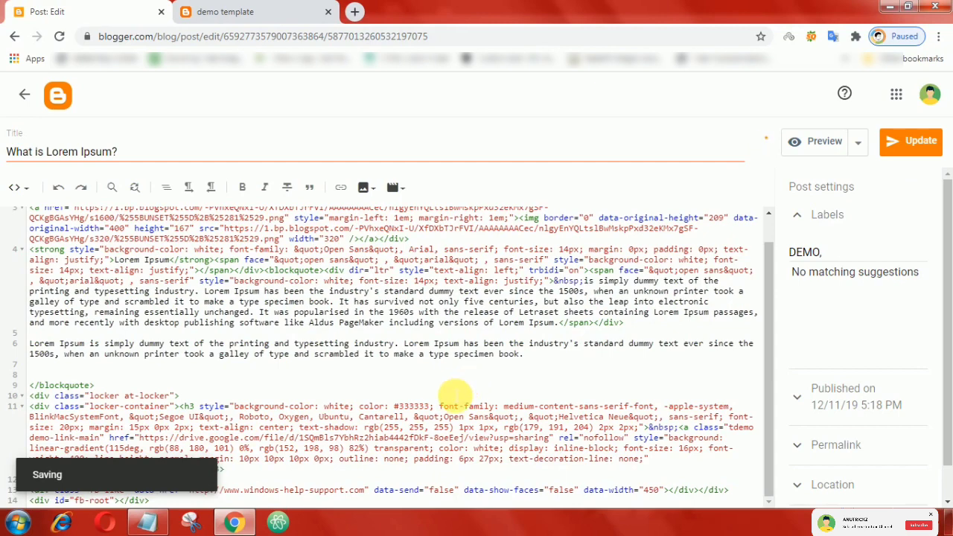
Reload the demo blog, open What is Lorem Ipsum?, and scroll to the LIKE-to-unlock Download Codes box.
click(252, 13)
click(59, 36)
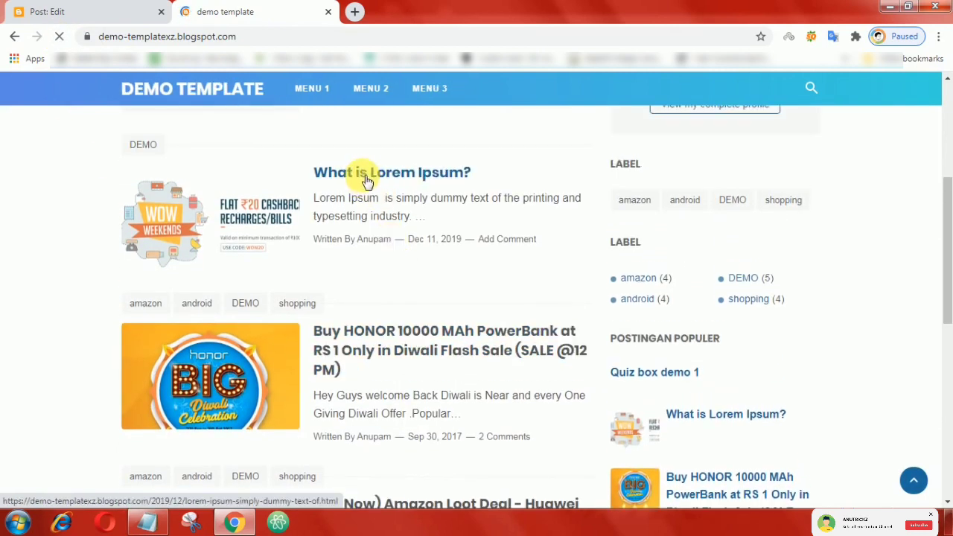
click(368, 180)
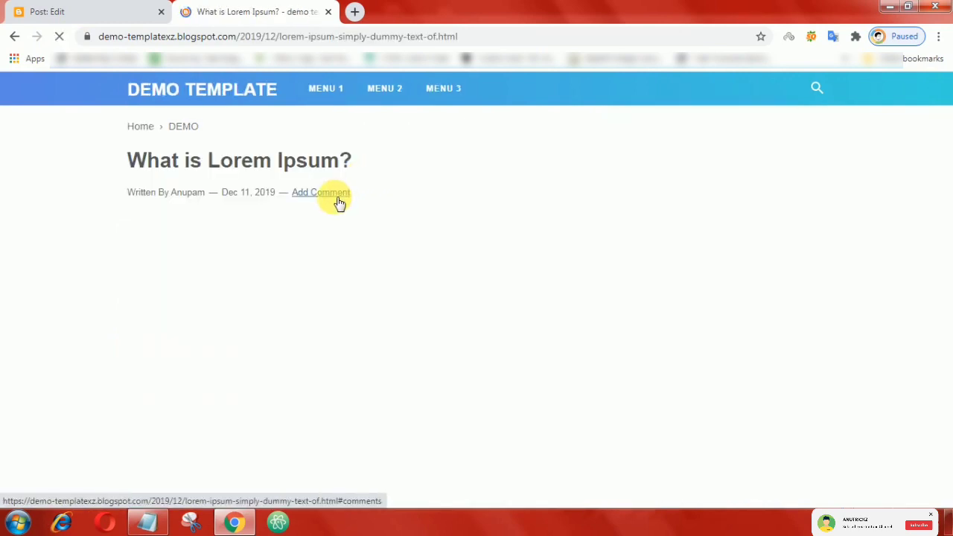
scroll(440, 247, down, 4)
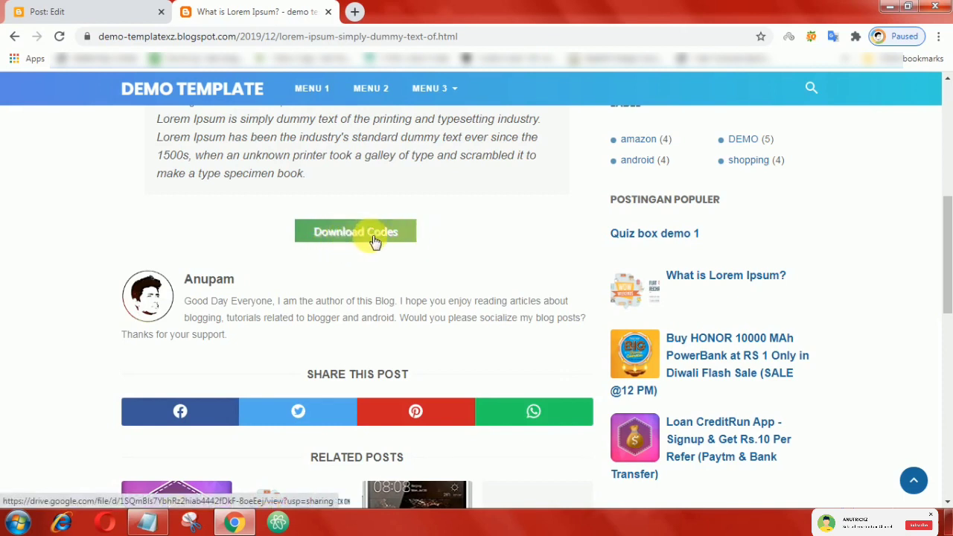
click(59, 36)
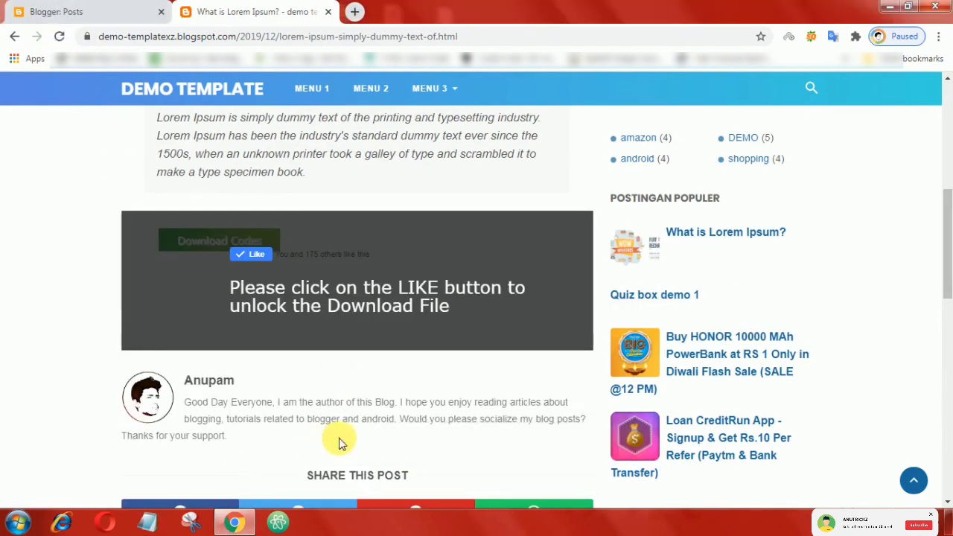
scroll(454, 413, down, 2)
scroll(191, 312, up, 2)
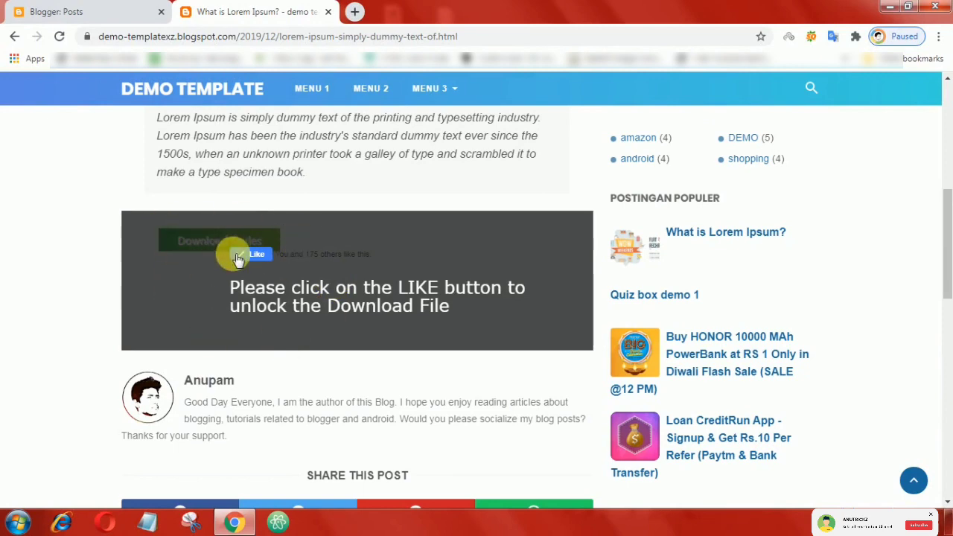
Inspect the locker box and resize the responsive device viewport to about 485×810.
right_click(142, 235)
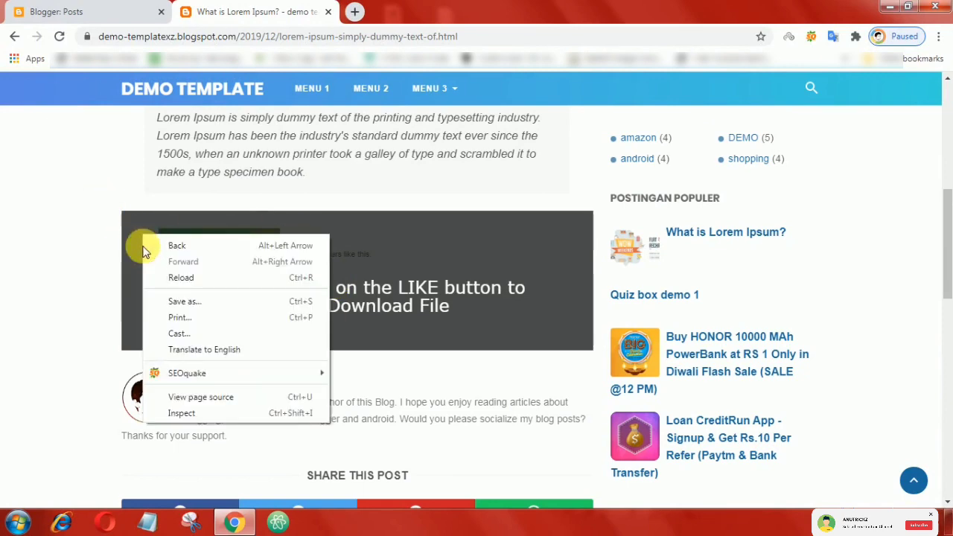
click(180, 414)
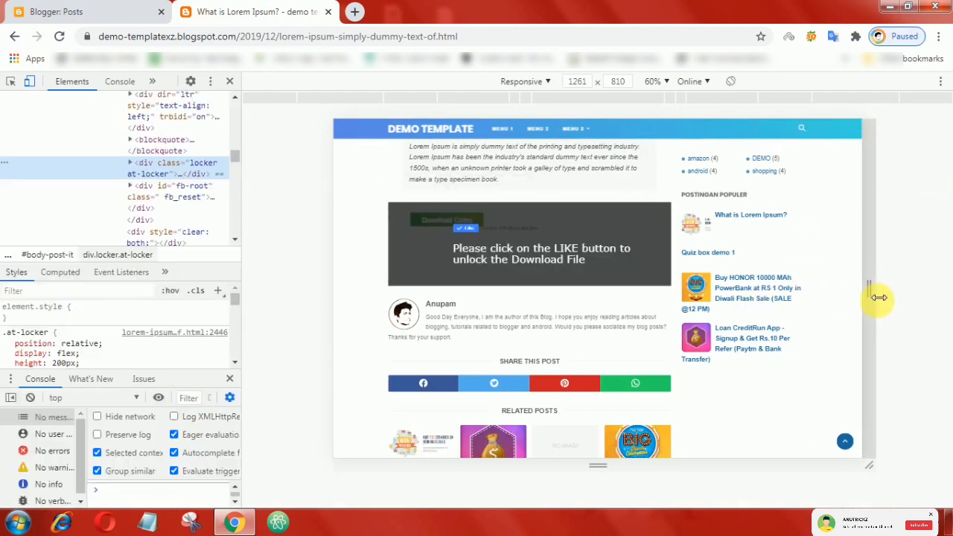
drag(858, 295, 699, 284)
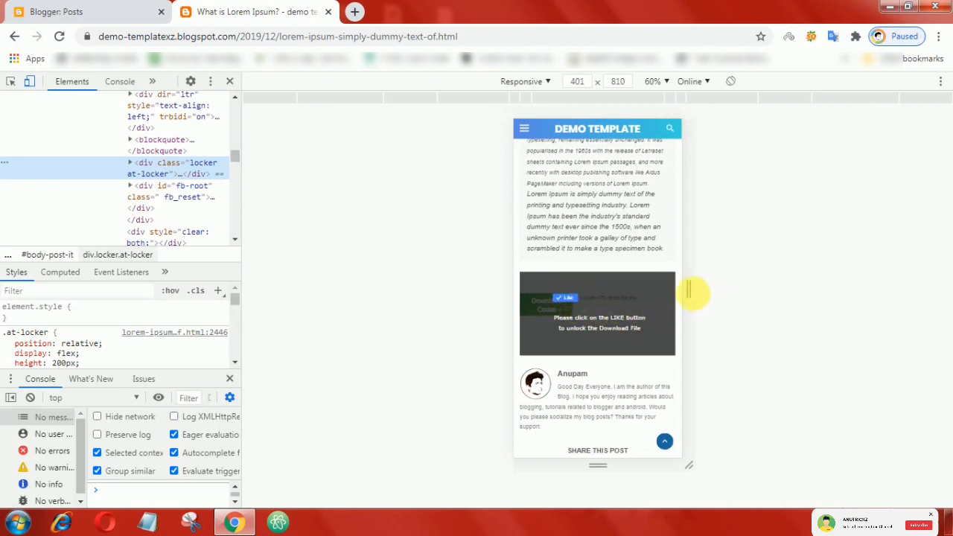
drag(693, 291, 717, 288)
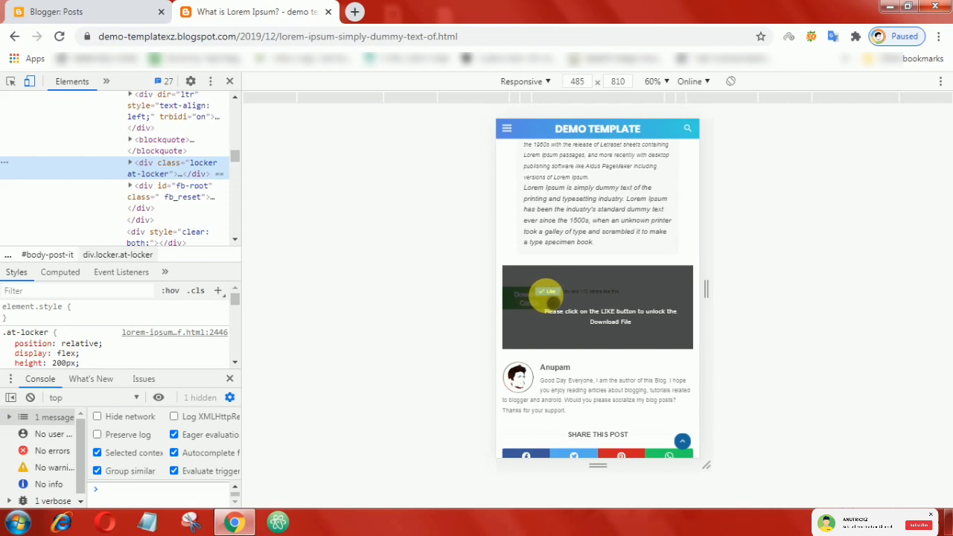